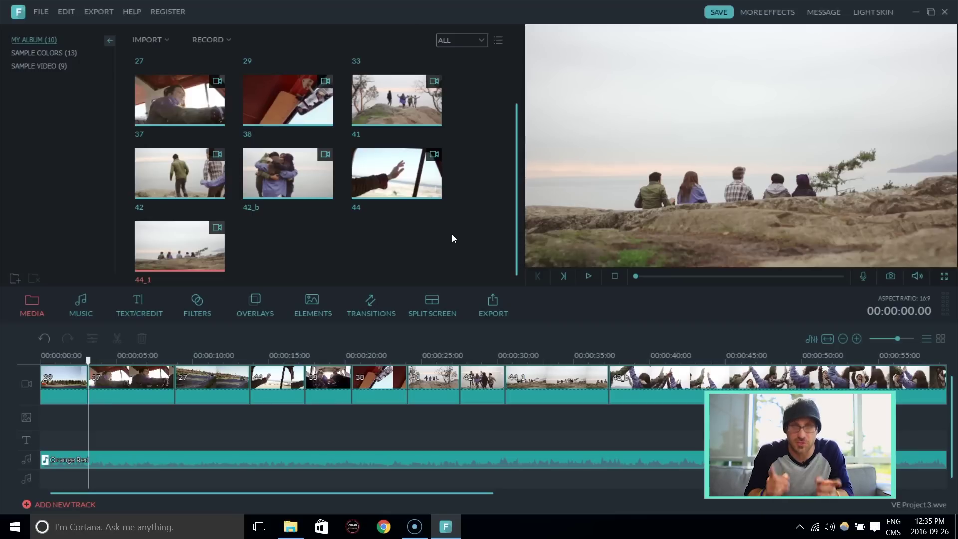
Step: Open the 3 watermark folder in File Explorer from the taskbar
mouse_move(447, 184)
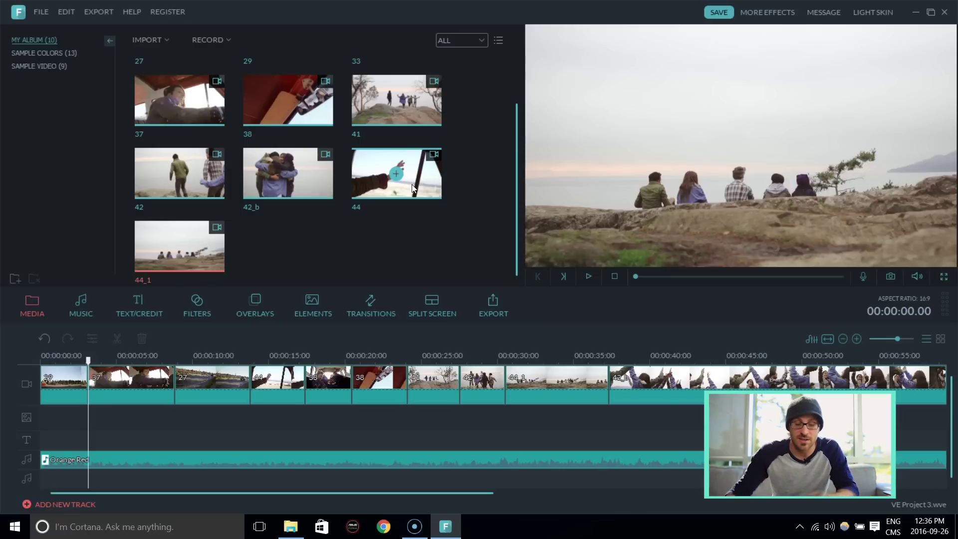
left_click(289, 527)
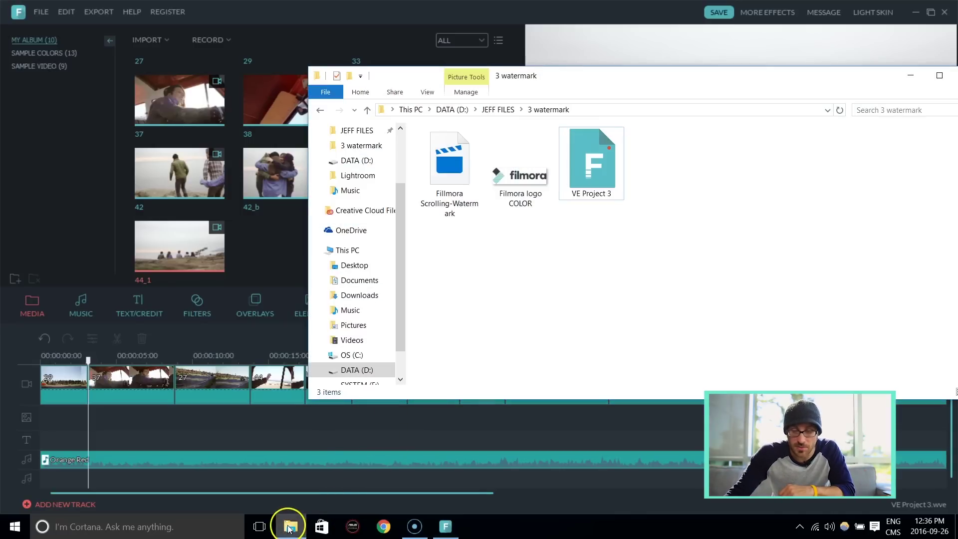
left_click(588, 224)
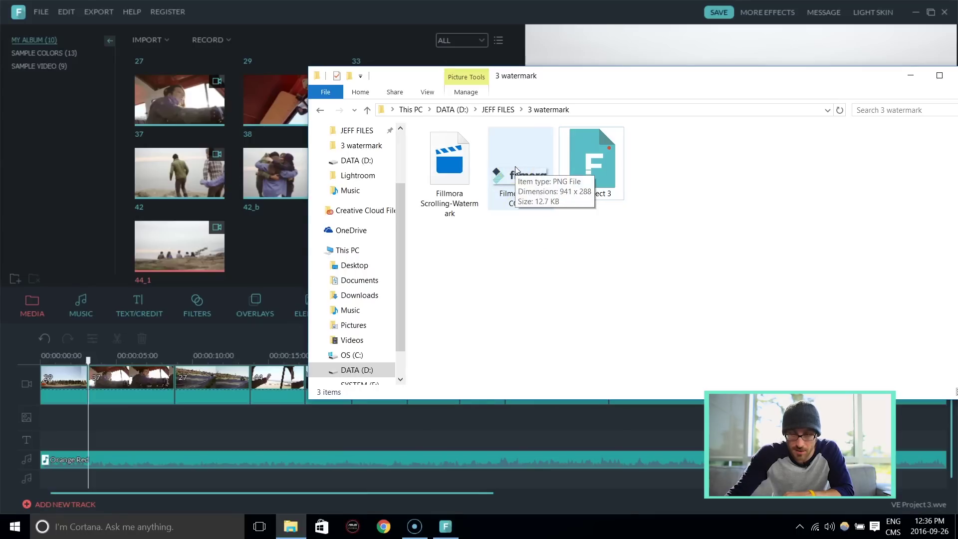
left_click(590, 169)
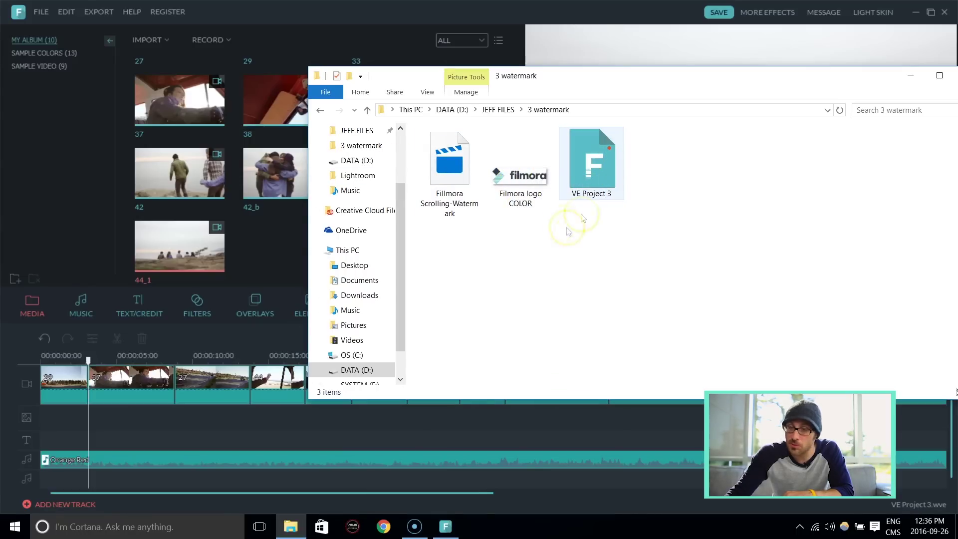
Step: Select the Filmora logo COLOR image and bring up its context menu
left_click(529, 173)
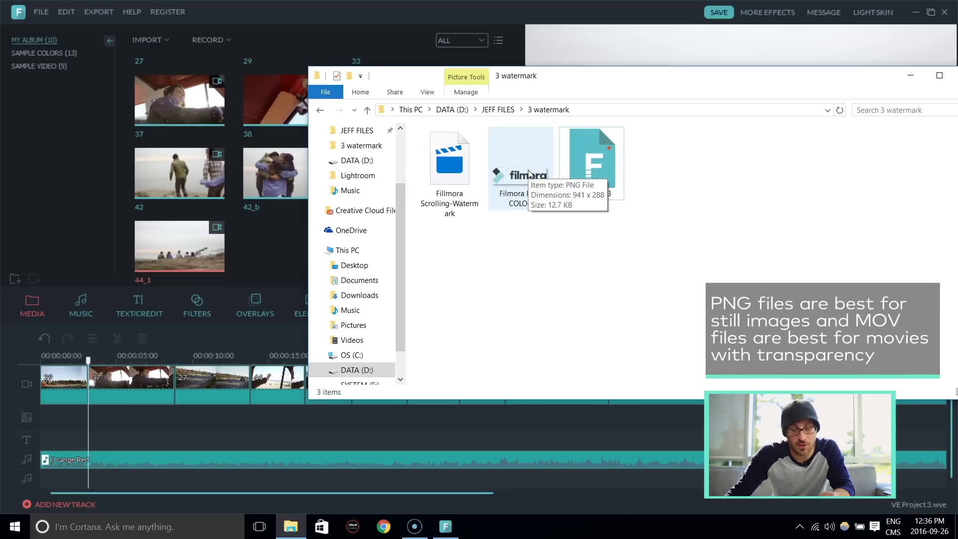
left_click(529, 174)
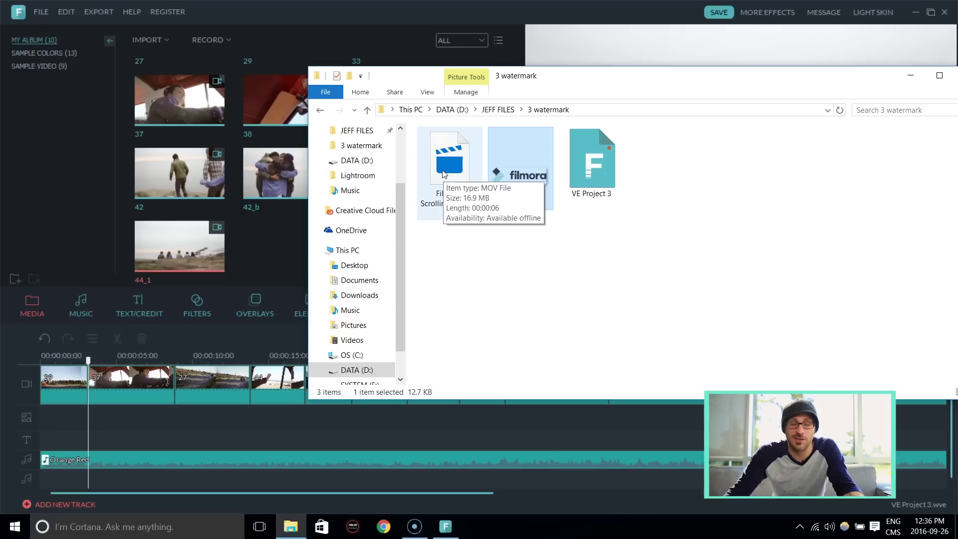
right_click(523, 178)
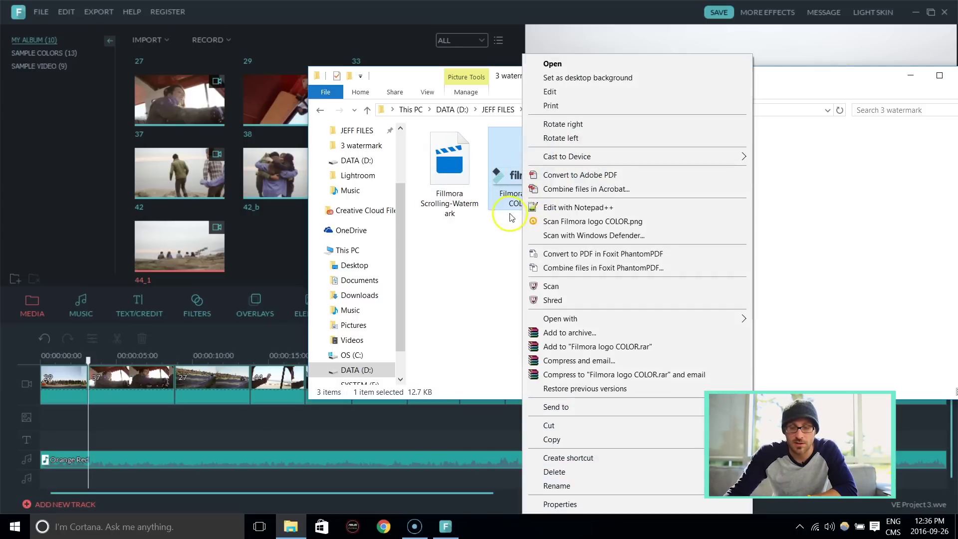
Step: Open Filmora logo COLOR in Paint and look at Save as > PNG picture
mouse_move(657, 319)
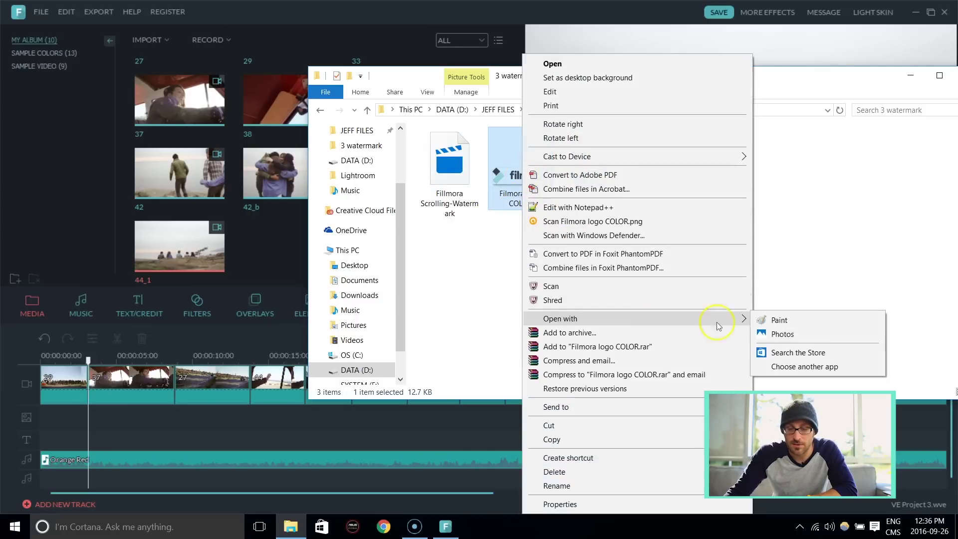
left_click(776, 319)
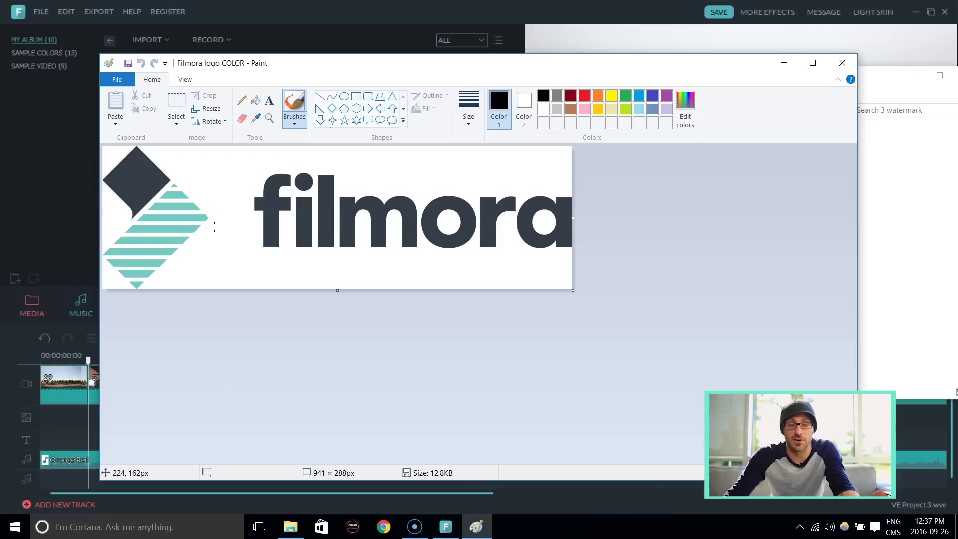
left_click(119, 81)
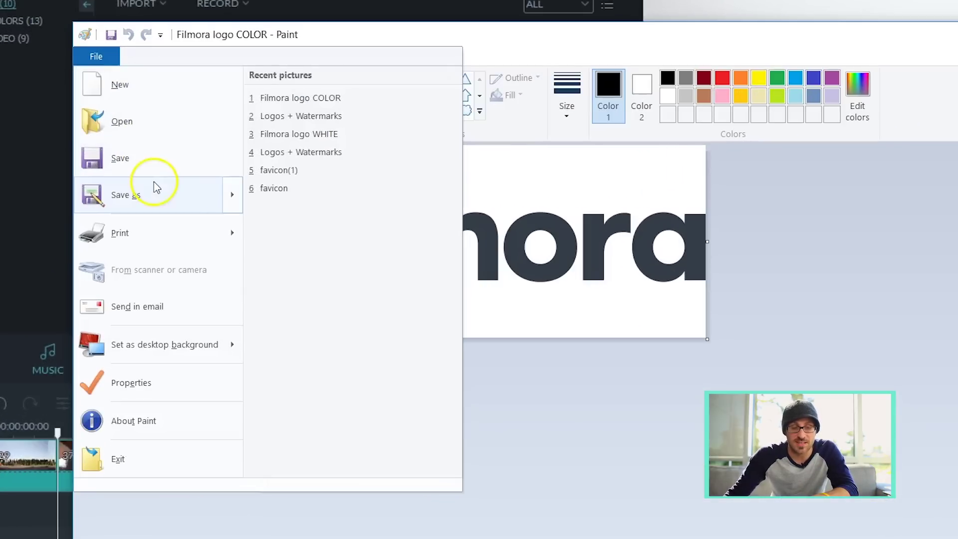
mouse_move(153, 182)
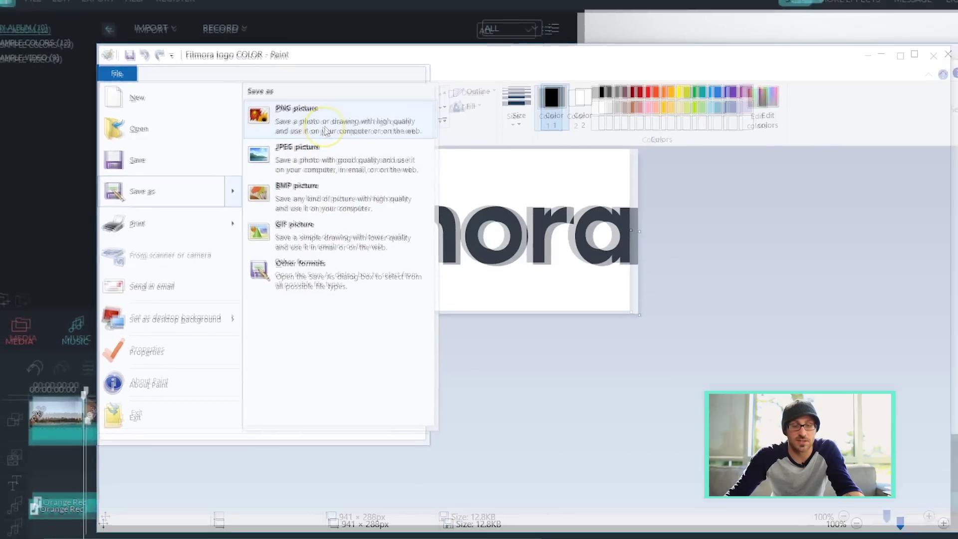
left_click(109, 61)
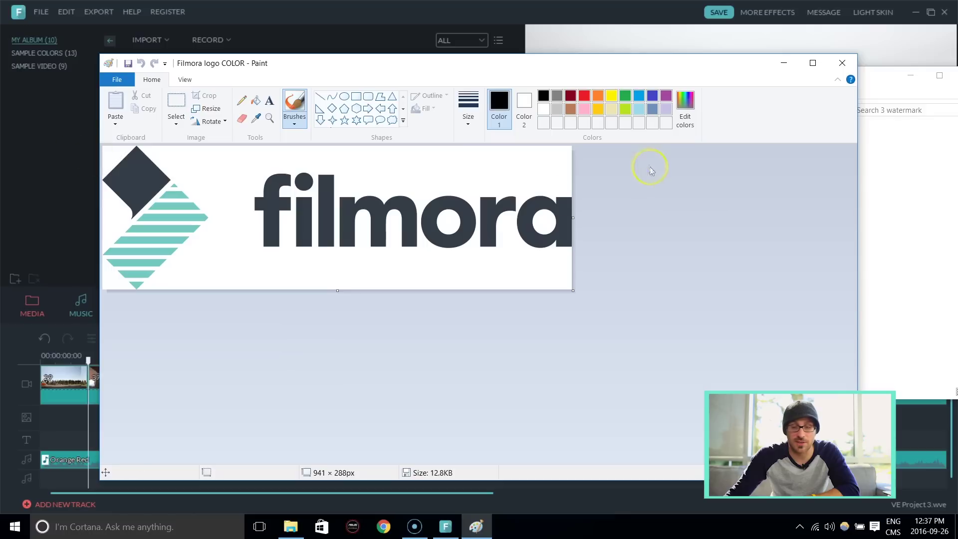
Step: Import the Filmora logo COLOR image into Filmora's media library with Import Media Files
left_click(76, 262)
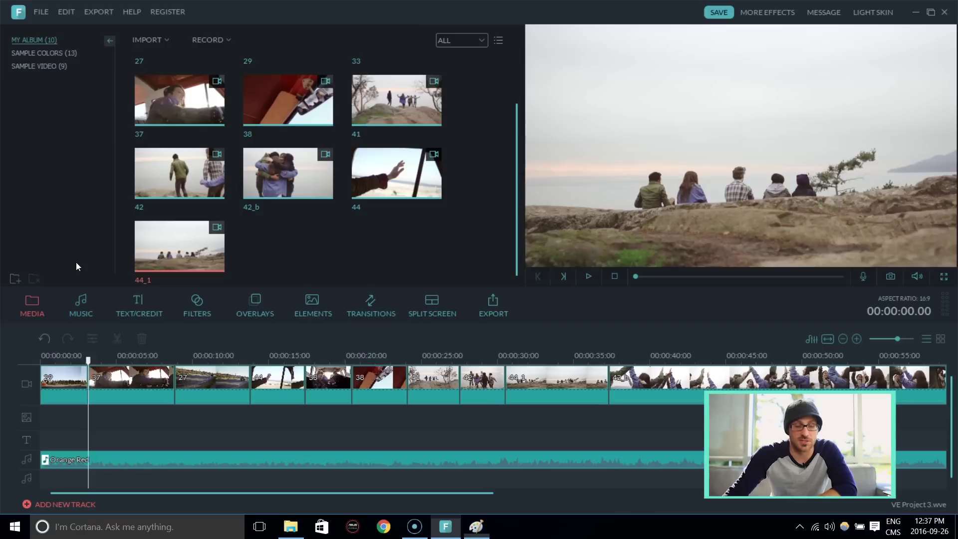
left_click(158, 39)
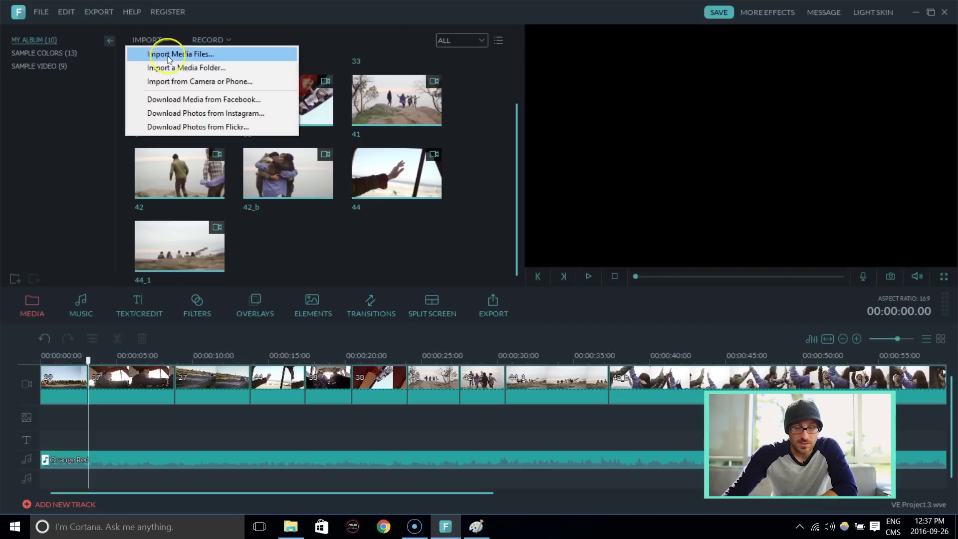
left_click(172, 54)
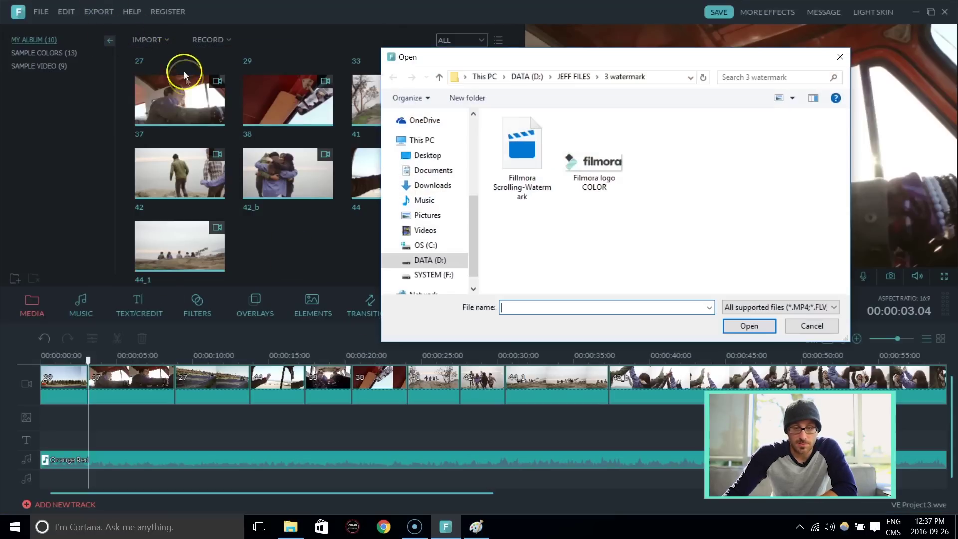
left_click(606, 169)
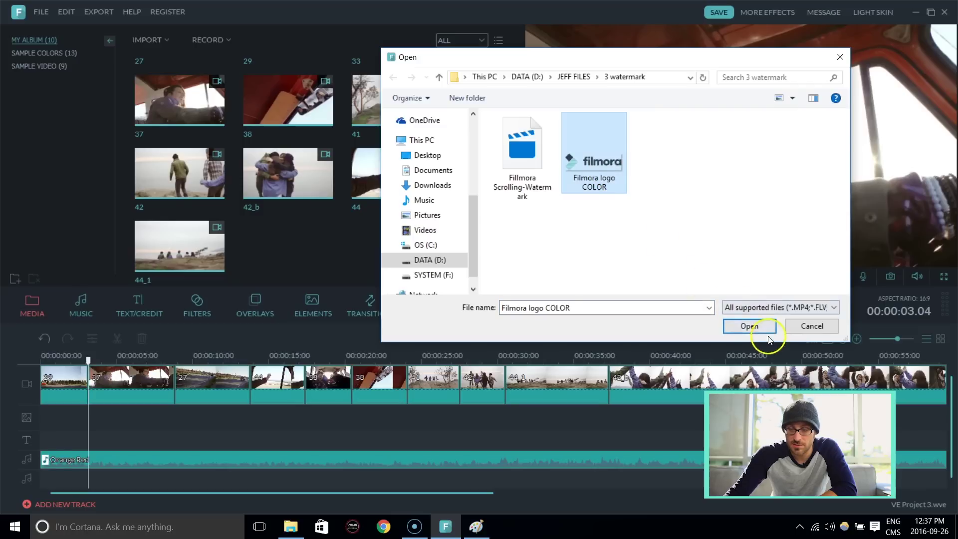
left_click(748, 326)
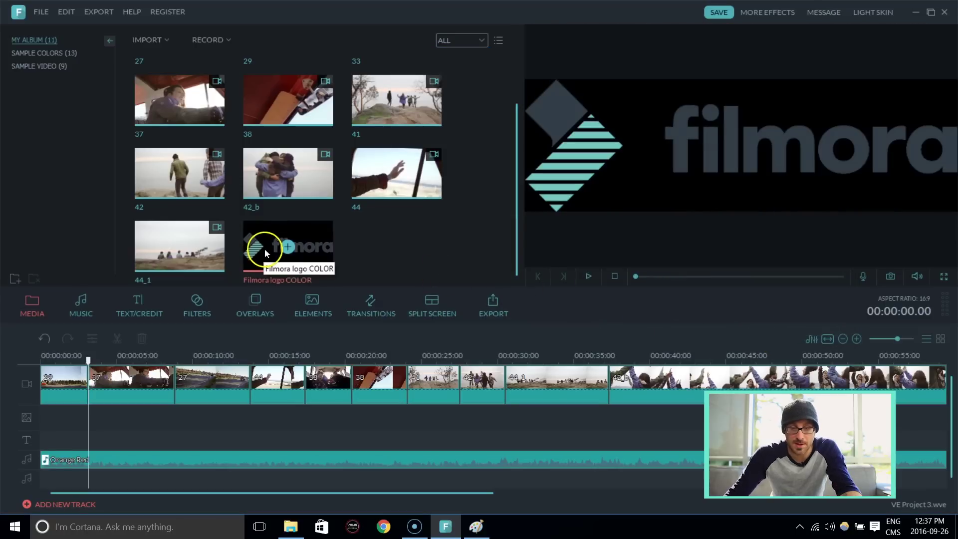
mouse_move(284, 259)
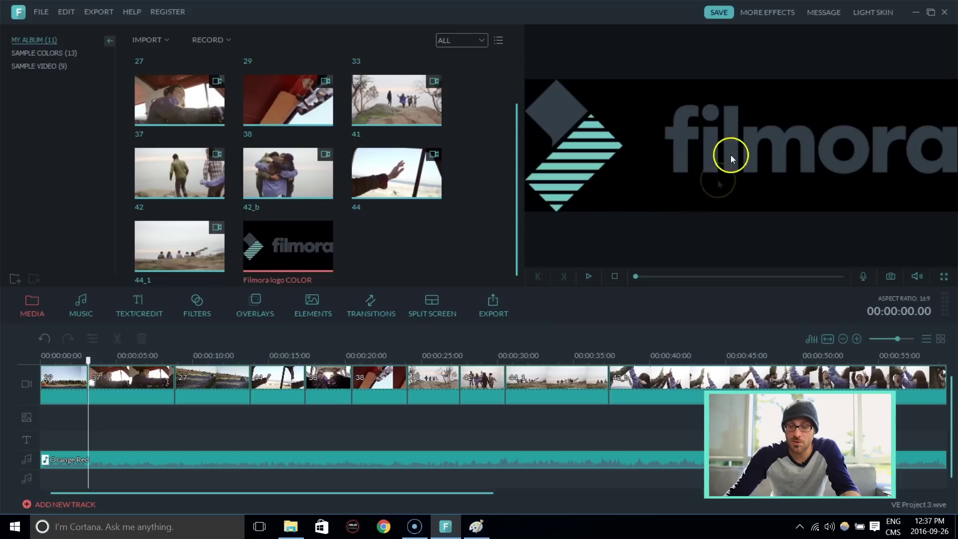
mouse_move(316, 264)
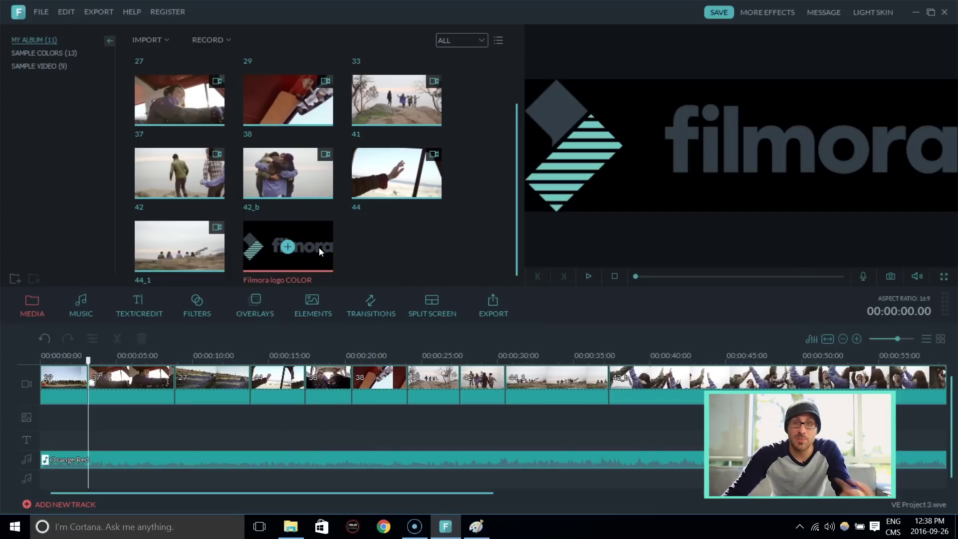
Step: Drag the Filmora logo COLOR image onto the PIP track at the timeline's start
left_click(291, 249)
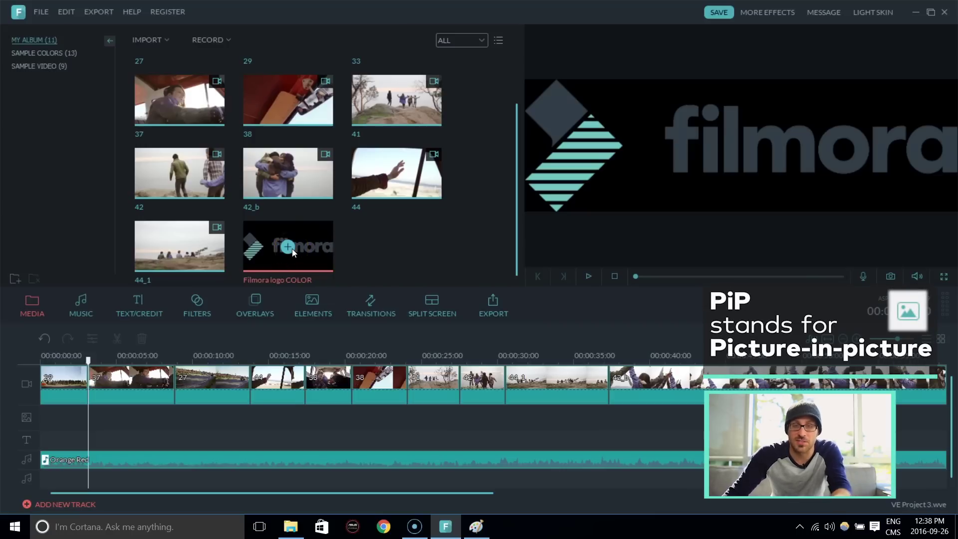
left_click_drag(299, 254, 40, 413)
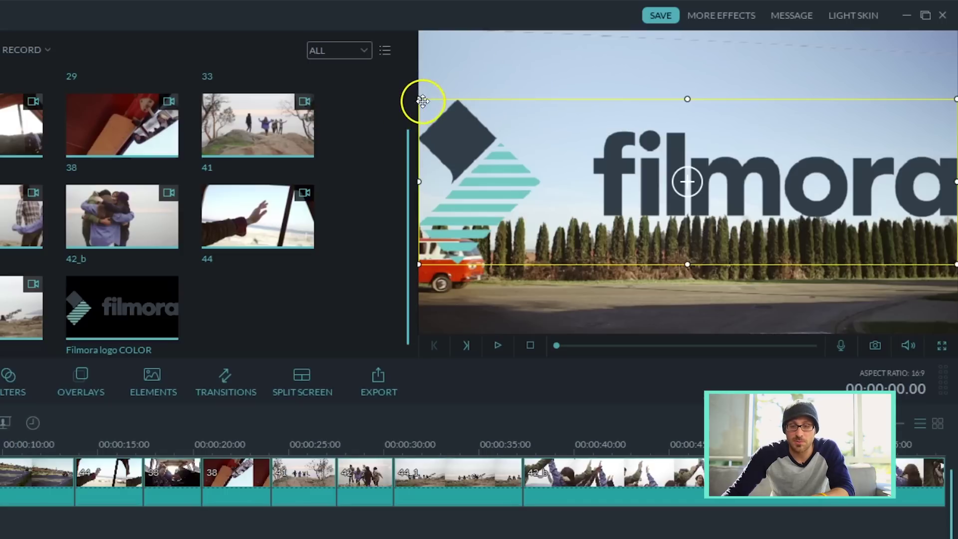
Step: Scale the logo overlay down and move it into the video's lower-left corner
left_click_drag(418, 99, 656, 222)
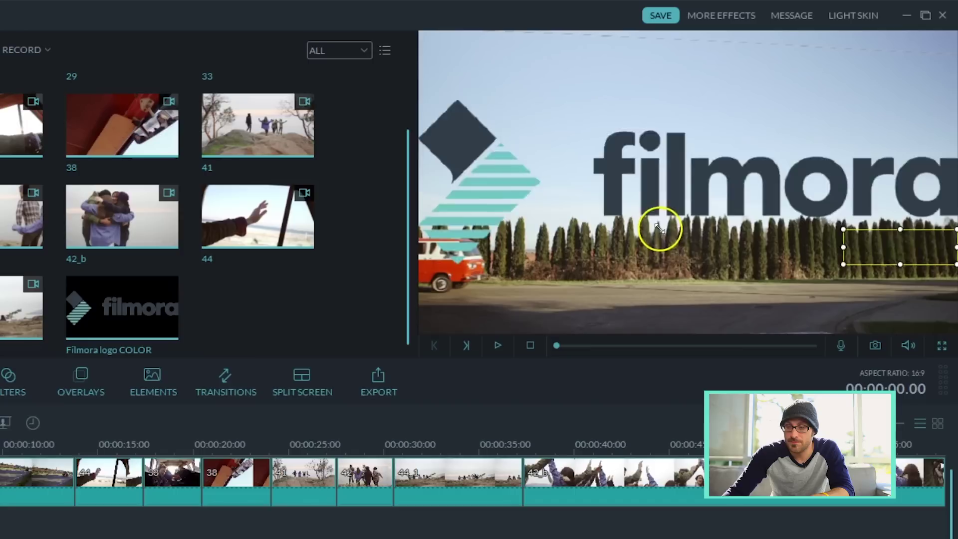
left_click_drag(866, 255, 448, 306)
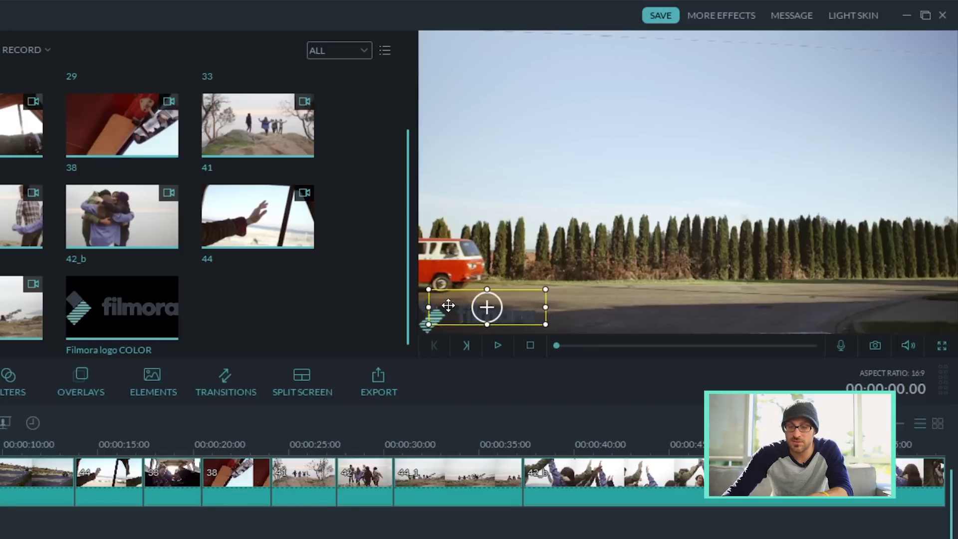
left_click(425, 323)
left_click_drag(427, 303, 397, 306)
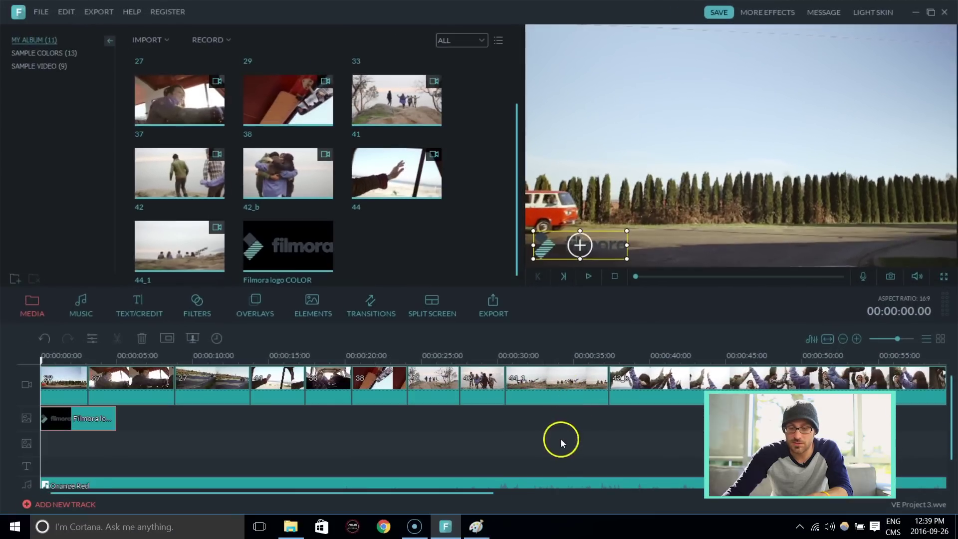
left_click(558, 440)
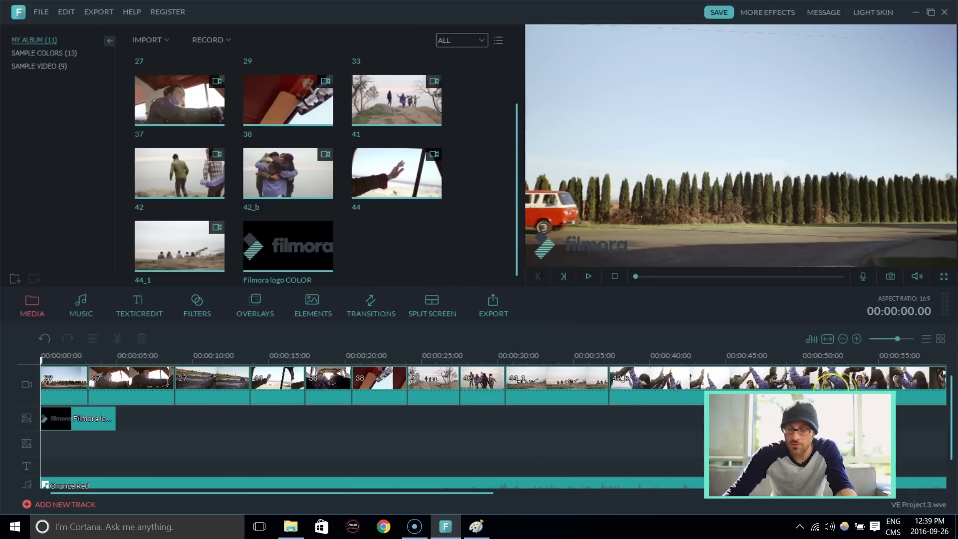
Step: Extend the logo clip on the PIP track to the project's end, then rewind to the start
left_click(112, 416)
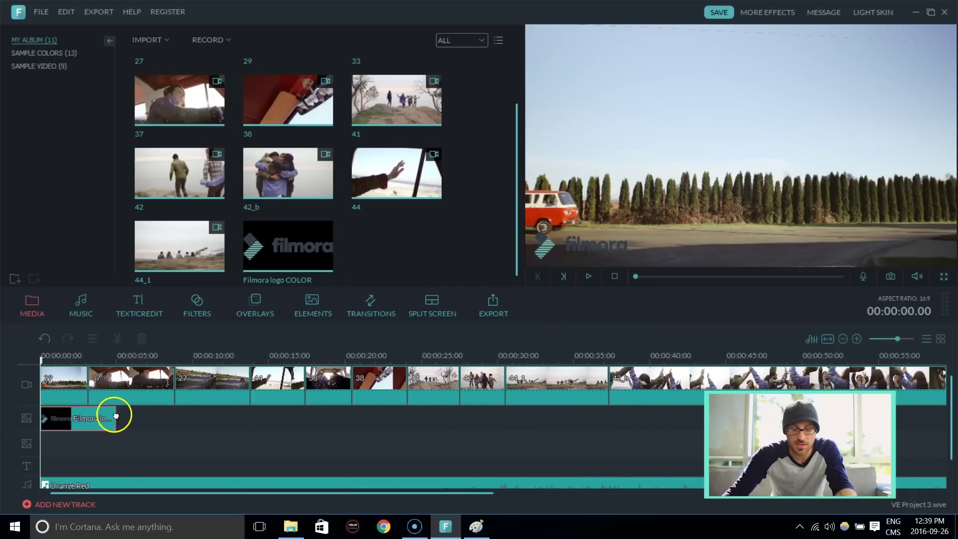
left_click_drag(113, 415, 571, 416)
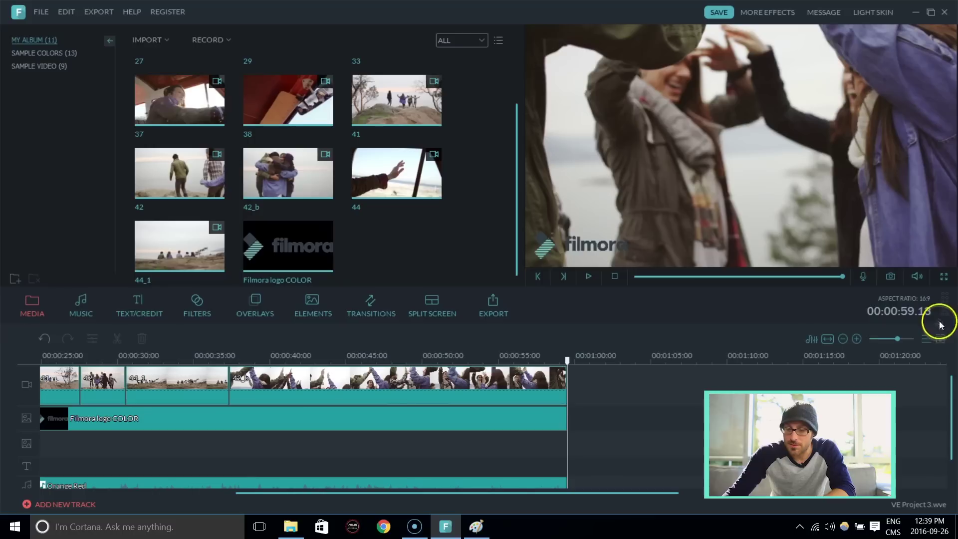
scroll(567, 354, "down", 6)
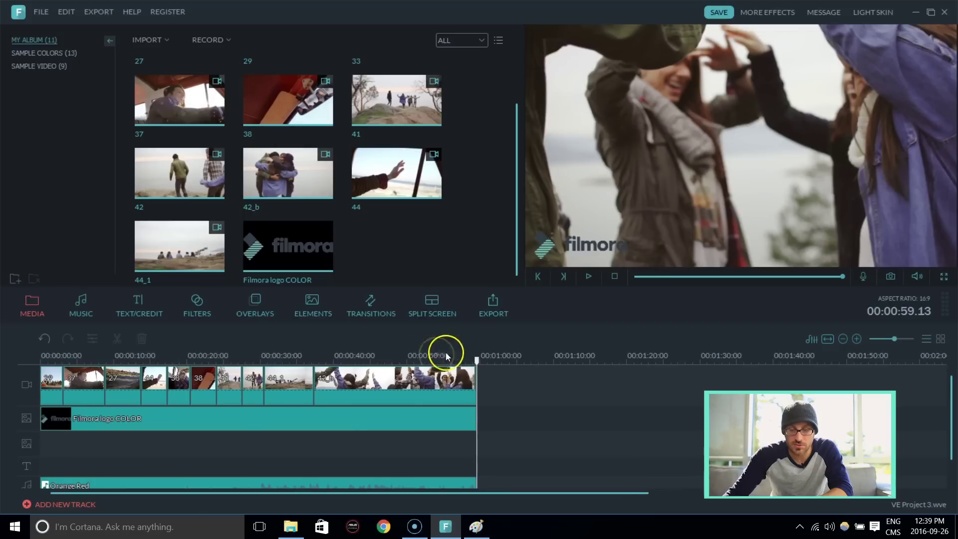
left_click(830, 339)
left_click(947, 383)
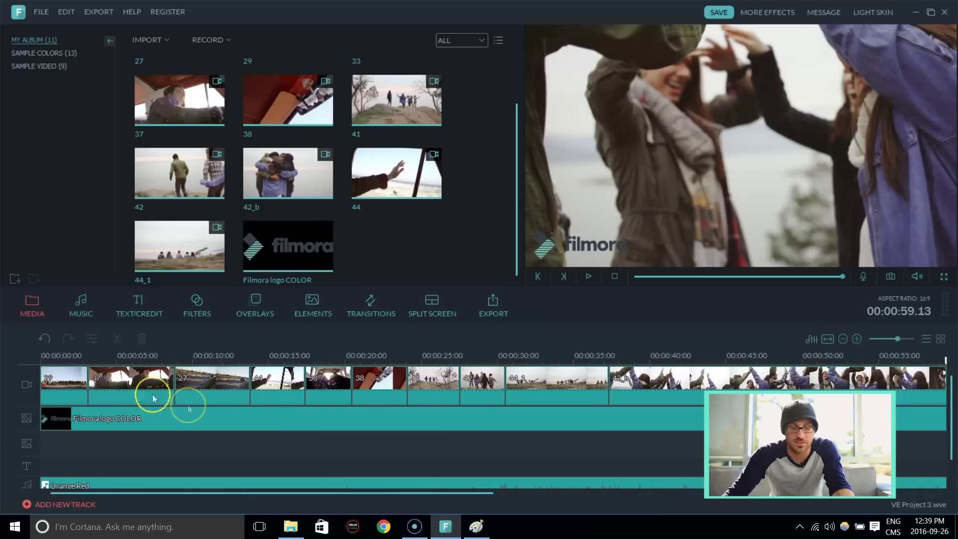
left_click(59, 353)
Step: Play the video from the start to watch the lower-left logo watermark
key("space")
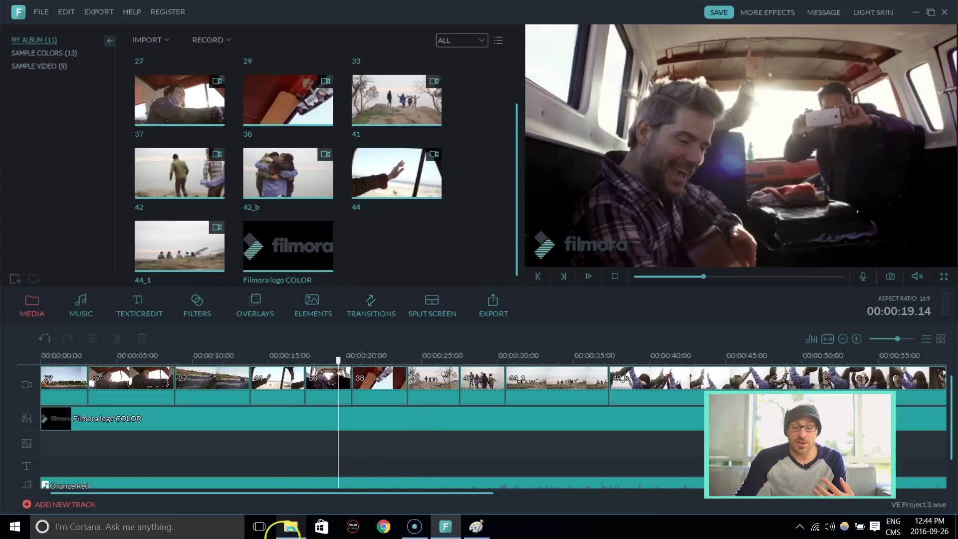
Step: Import the Fillmora Scrolling-Watermark MOV into the media library and preview it
left_click(285, 533)
left_click(445, 166)
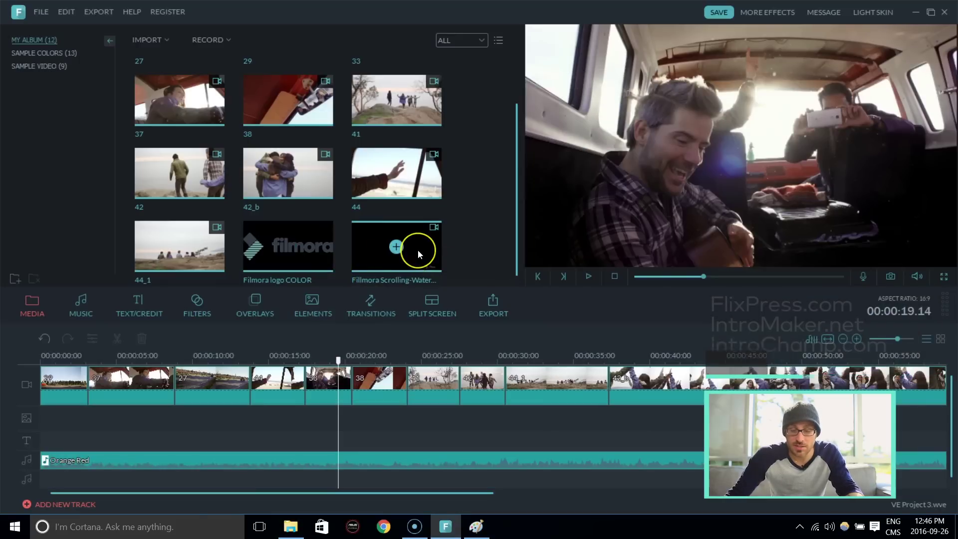
double_click(417, 249)
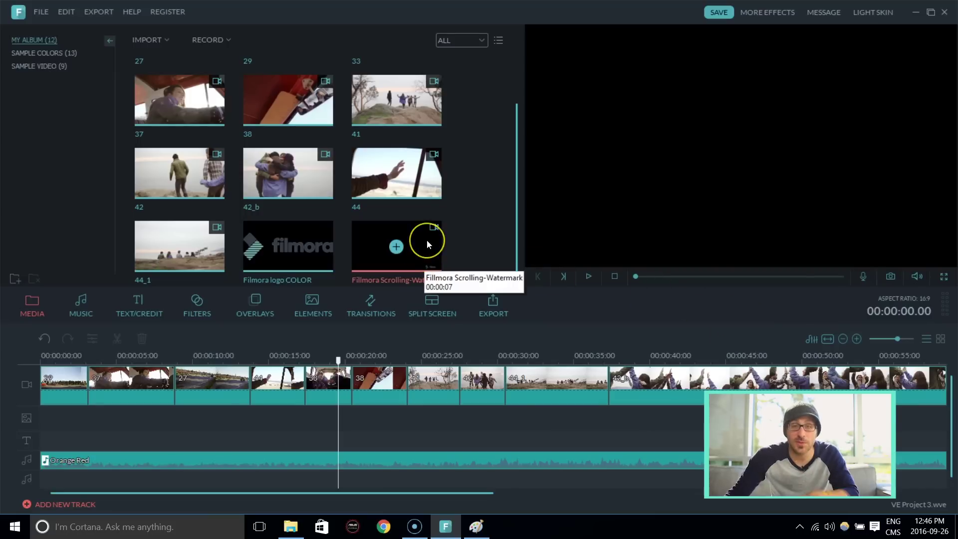
Step: Place the Fillmora Scrolling-Watermark clip on the PIP track near 00:00:05 and park the playhead on it
left_click_drag(426, 240, 117, 424)
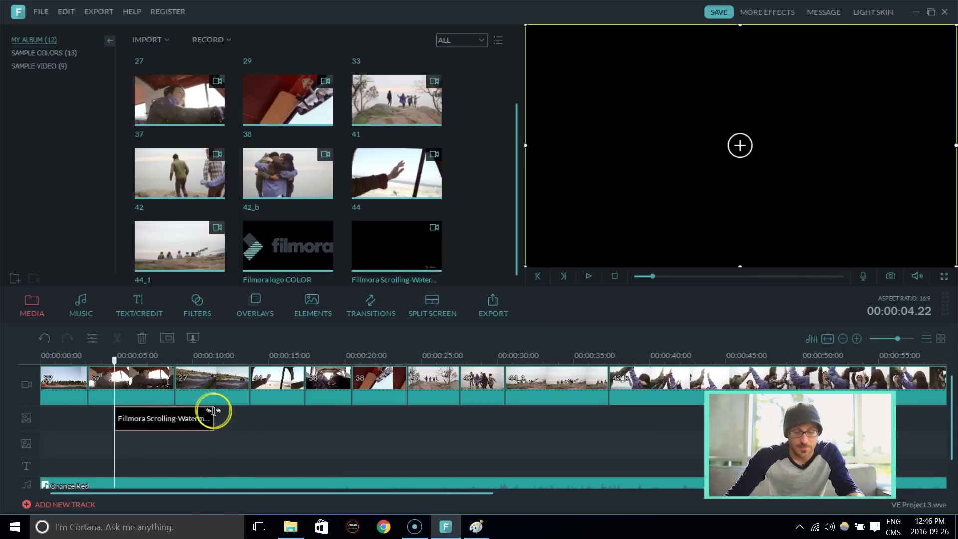
left_click_drag(213, 413, 214, 432)
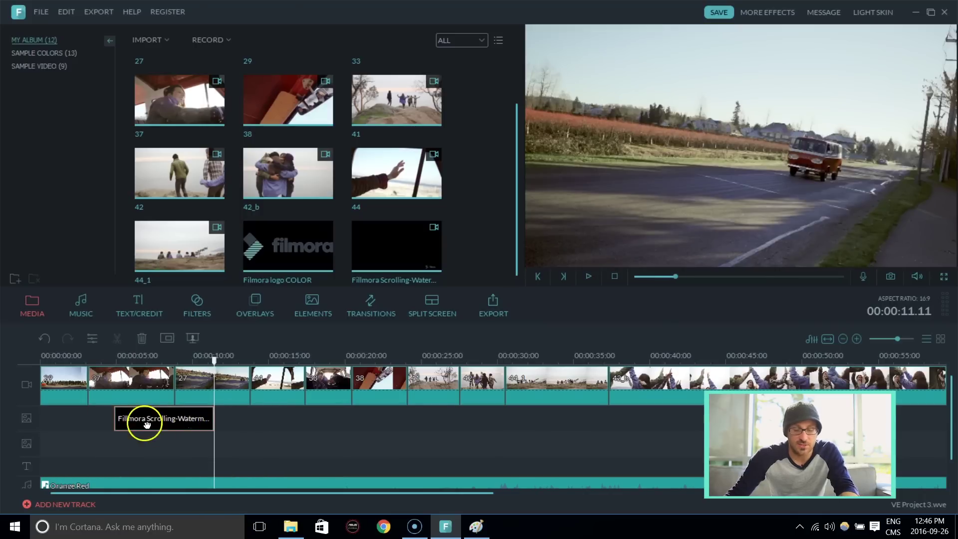
left_click(207, 433)
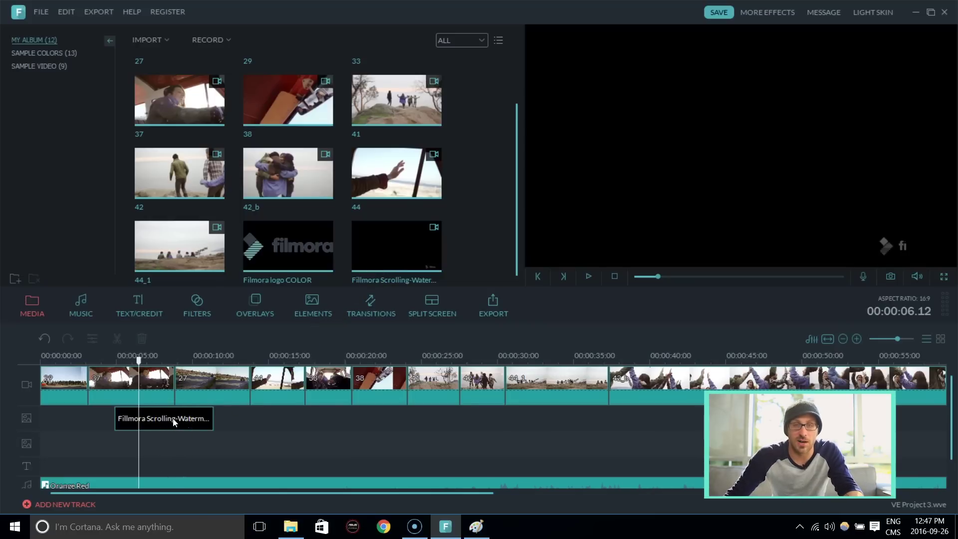
Step: Select the scrolling watermark clip and open its Green Screen chroma key settings in PIP Edit
left_click(173, 422)
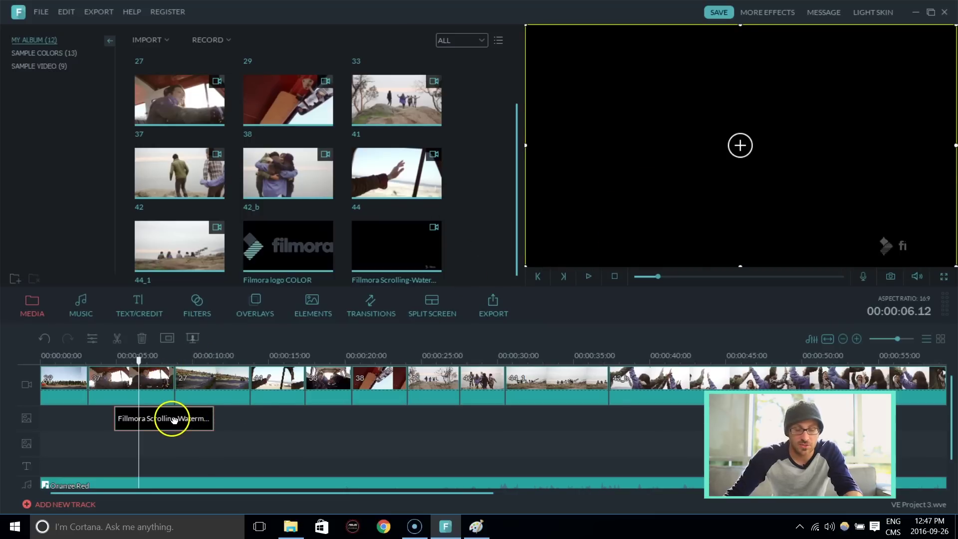
left_click(169, 338)
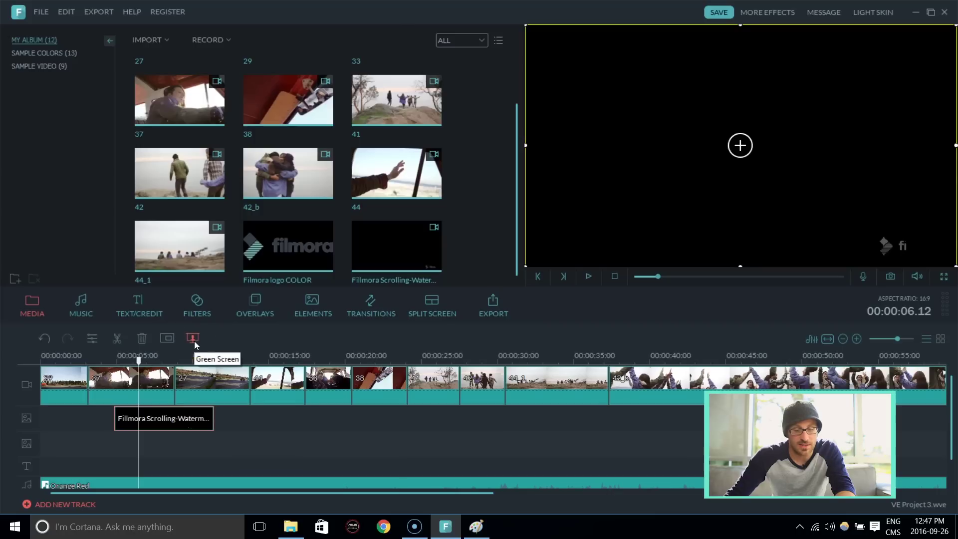
left_click(192, 338)
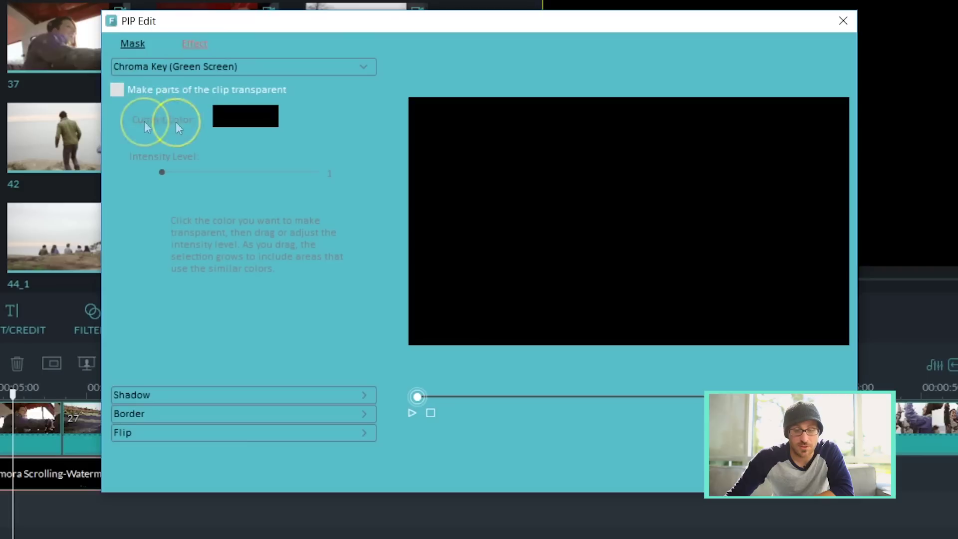
Step: Enable 'Make parts of the clip transparent' on the watermark, then play and scrub to preview it
left_click(117, 90)
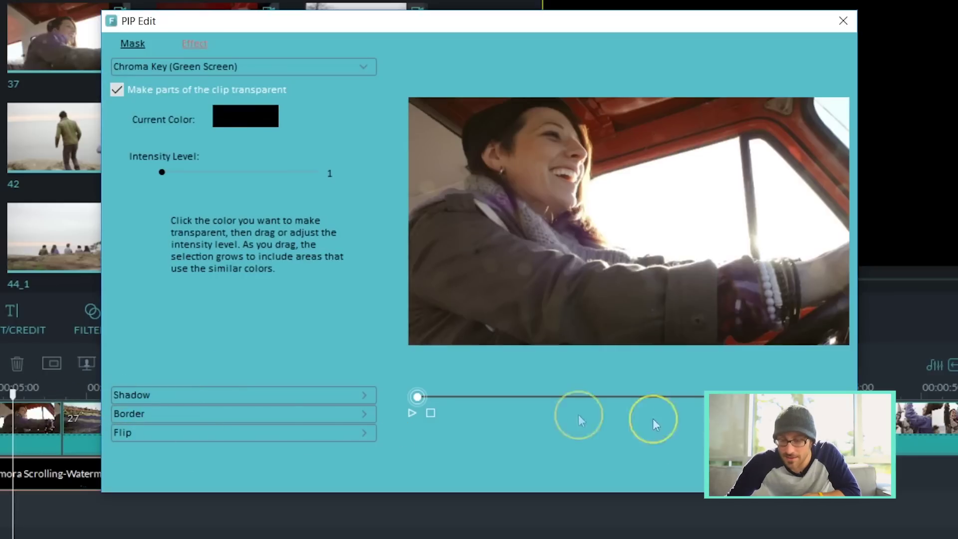
left_click(415, 414)
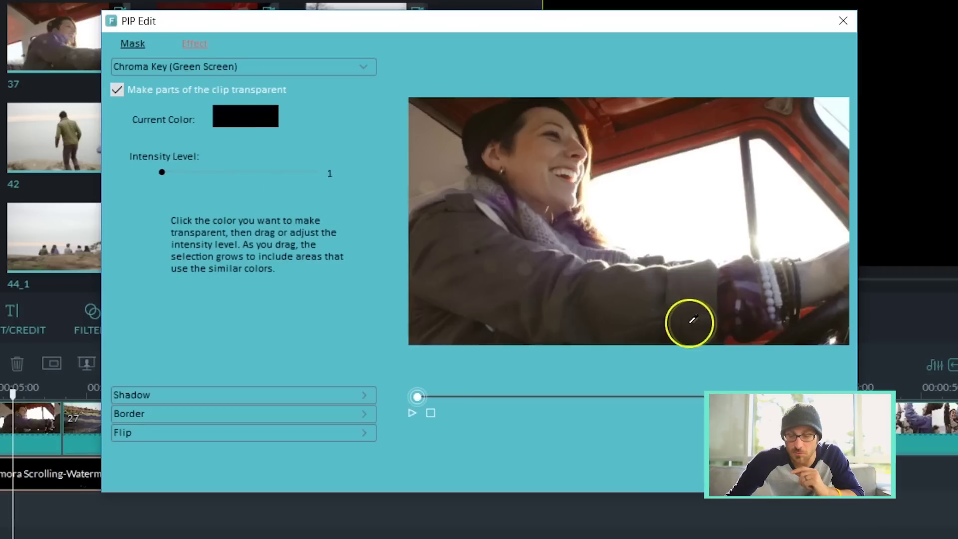
left_click_drag(420, 399, 589, 397)
Step: Raise the chroma key Intensity Level to 22 and confirm the PIP Edit settings with OK
left_click(778, 281)
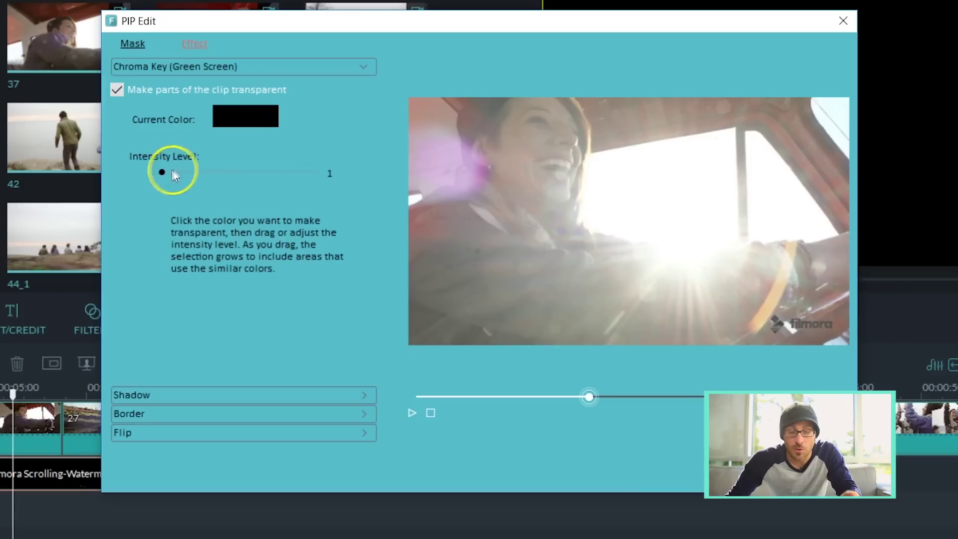
left_click_drag(160, 172, 205, 174)
left_click_drag(216, 175, 195, 194)
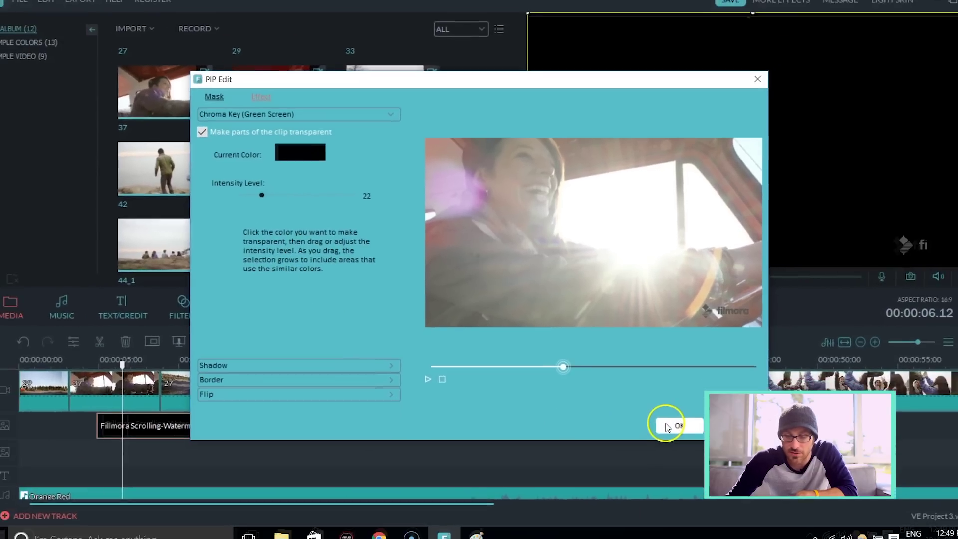
left_click(695, 450)
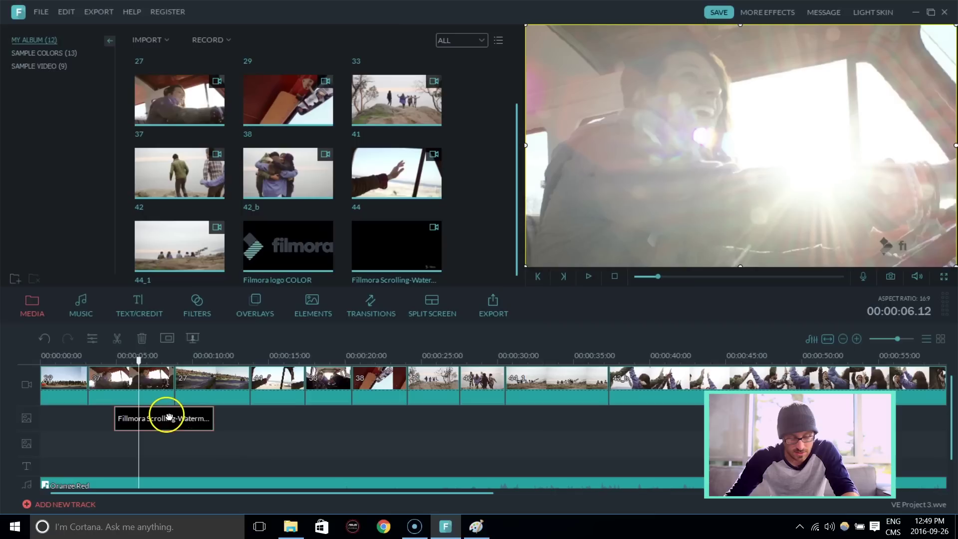
Step: Copy the keyed watermark clip and paste a copy at about 20 seconds
right_click(198, 420)
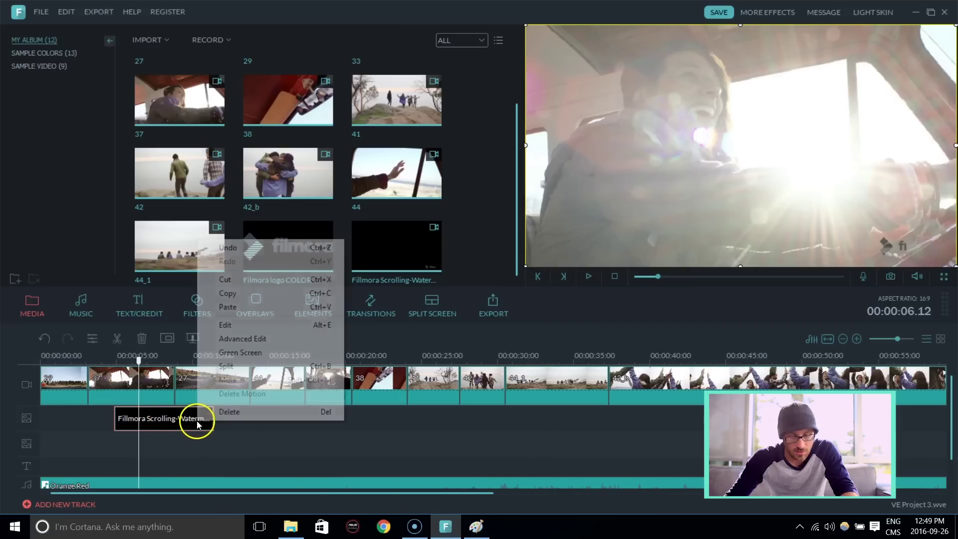
left_click(252, 297)
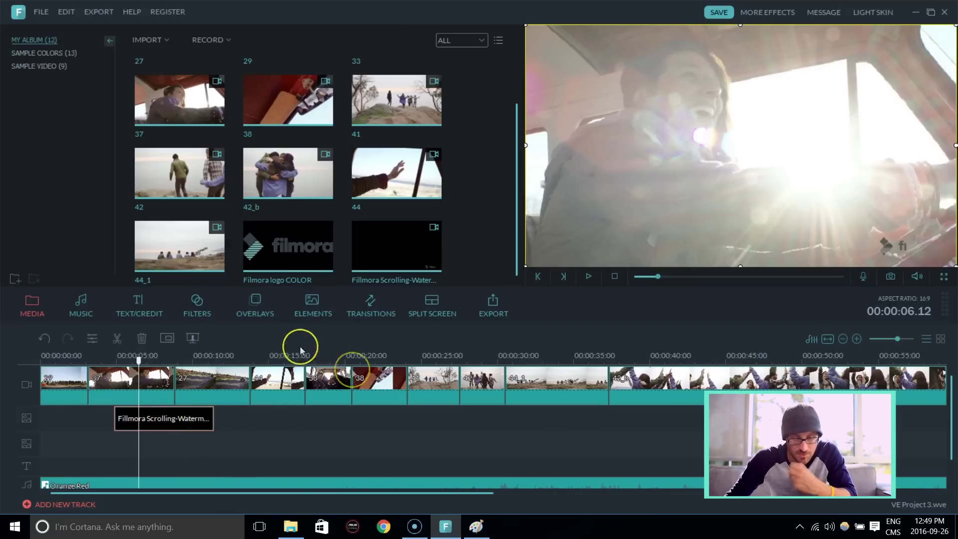
left_click(373, 355)
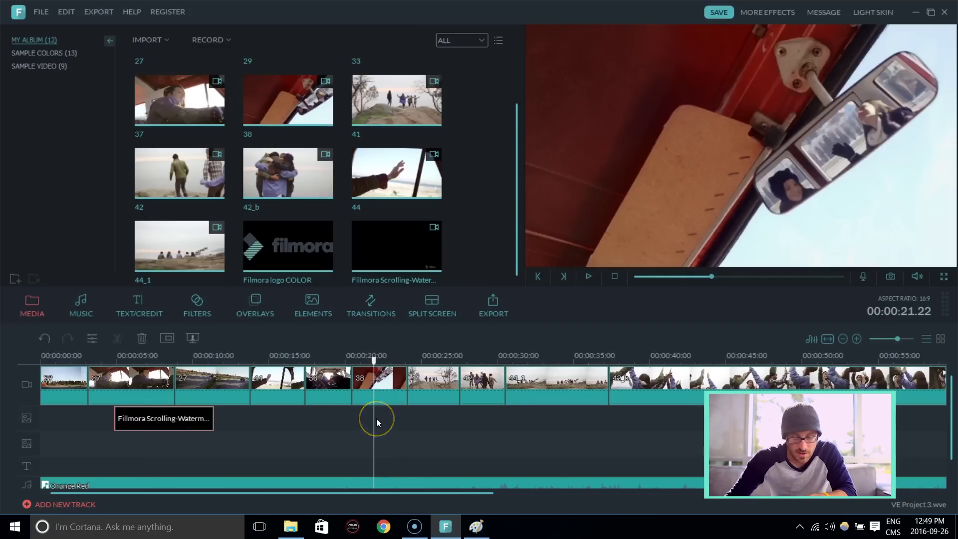
right_click(376, 418)
left_click(402, 359)
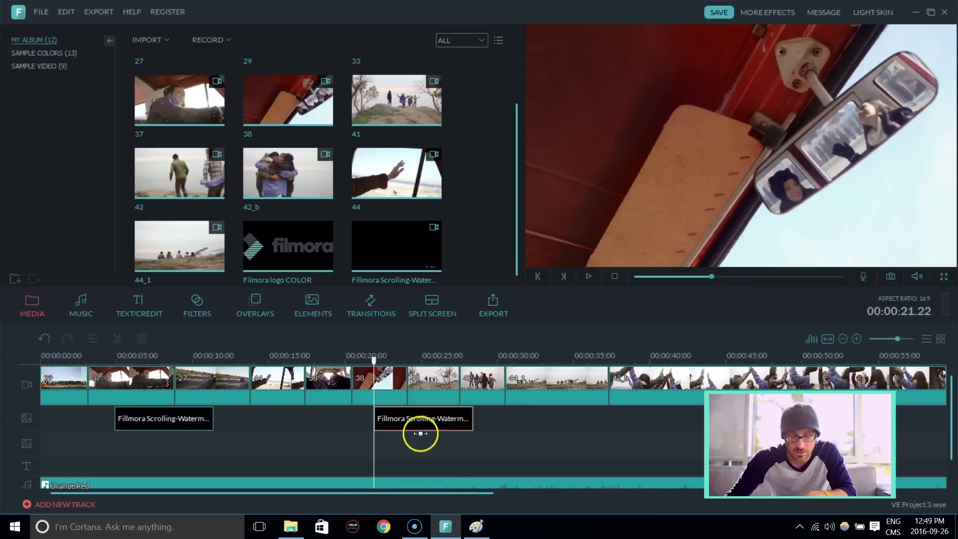
Step: Paste another watermark copy at about 40 seconds on the overlay track
left_click(396, 425)
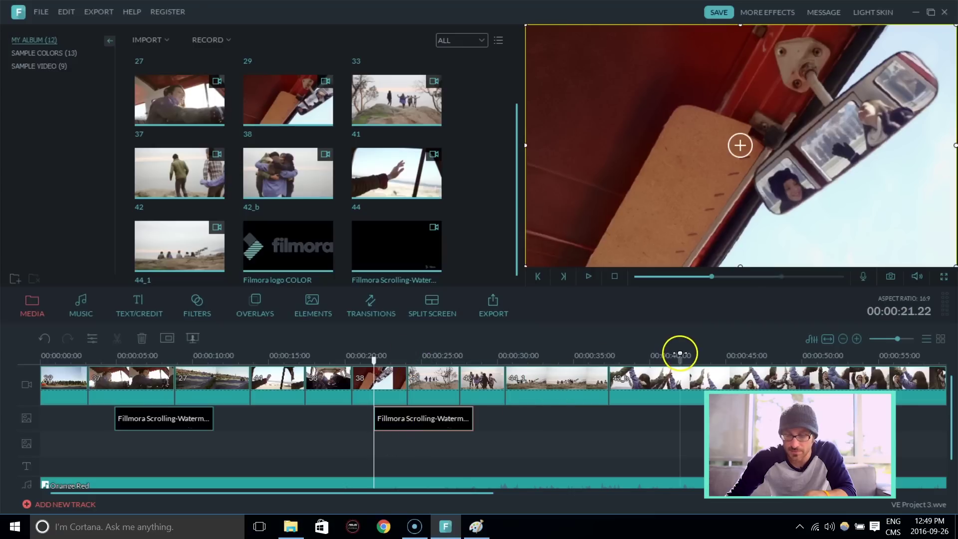
left_click(679, 353)
right_click(677, 419)
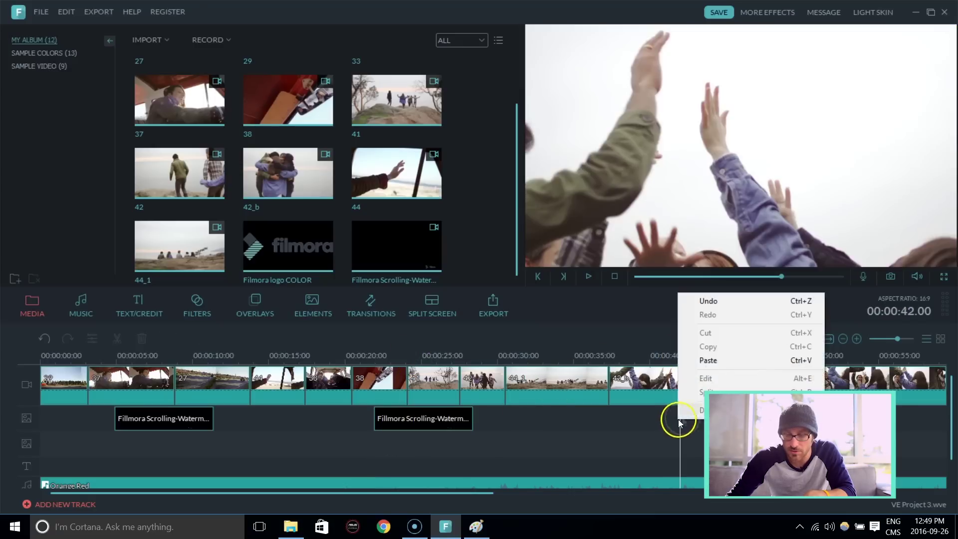
left_click(708, 361)
left_click(459, 355)
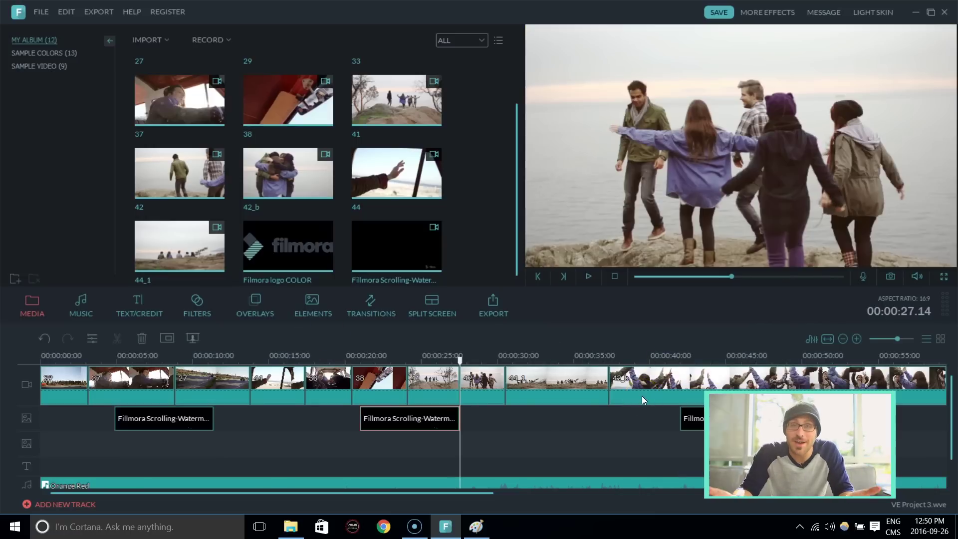